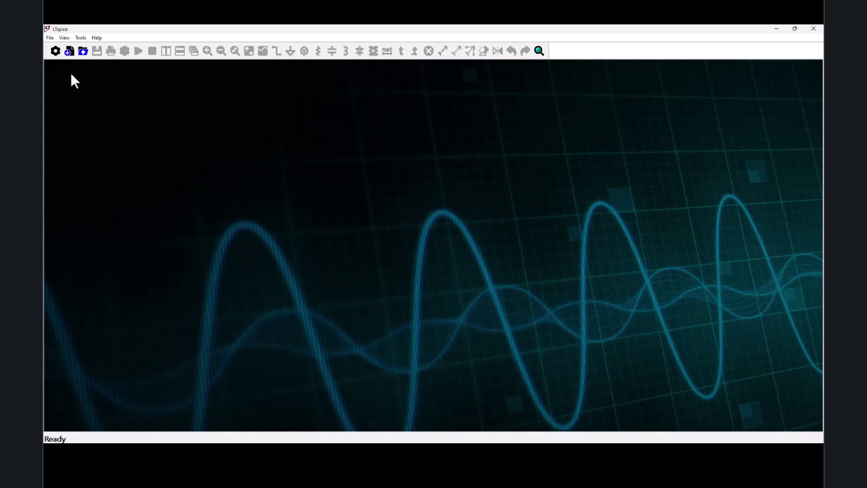
Create a new blank schematic, Draft1, from the File menu.
click(50, 38)
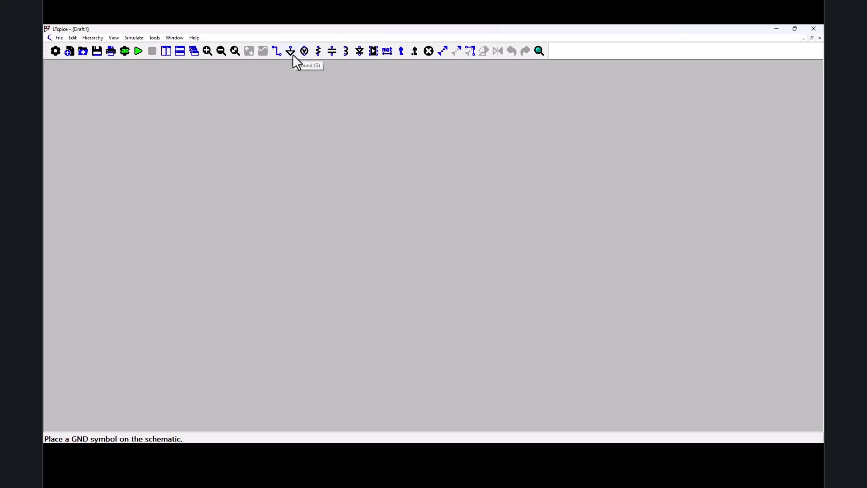
Place voltage sources V1, V2, V3 and V4 across the schematic.
click(304, 51)
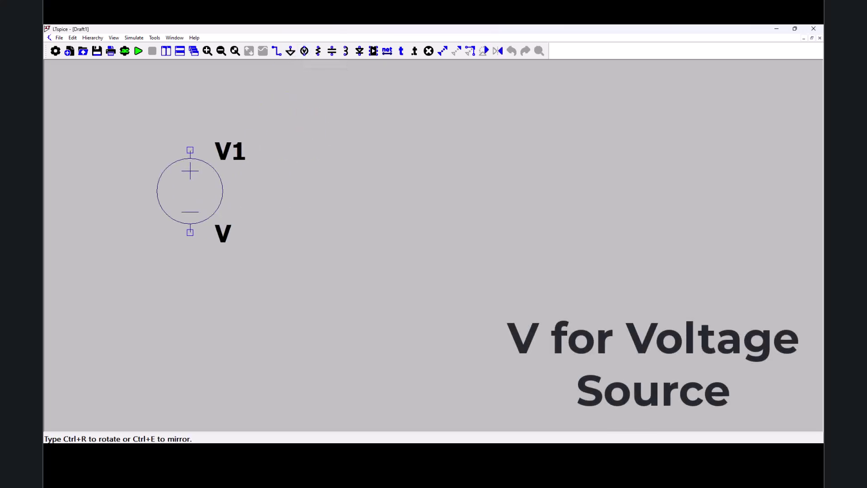
scroll(189, 191, down, 3)
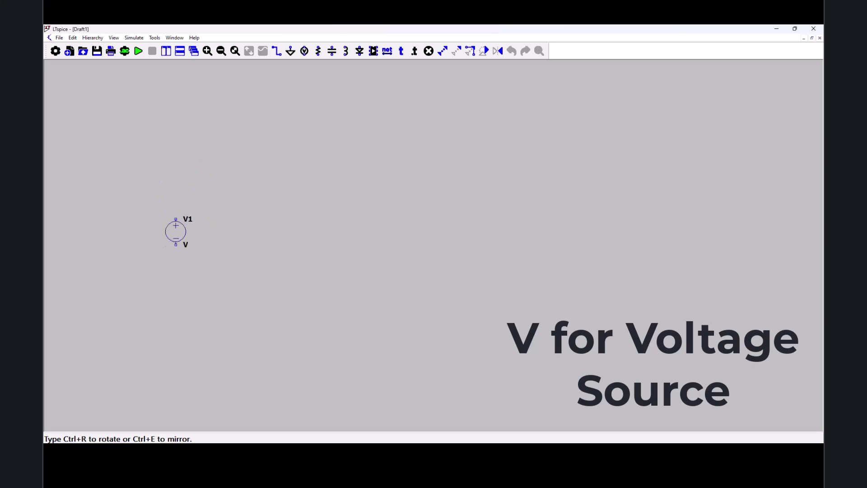
click(176, 210)
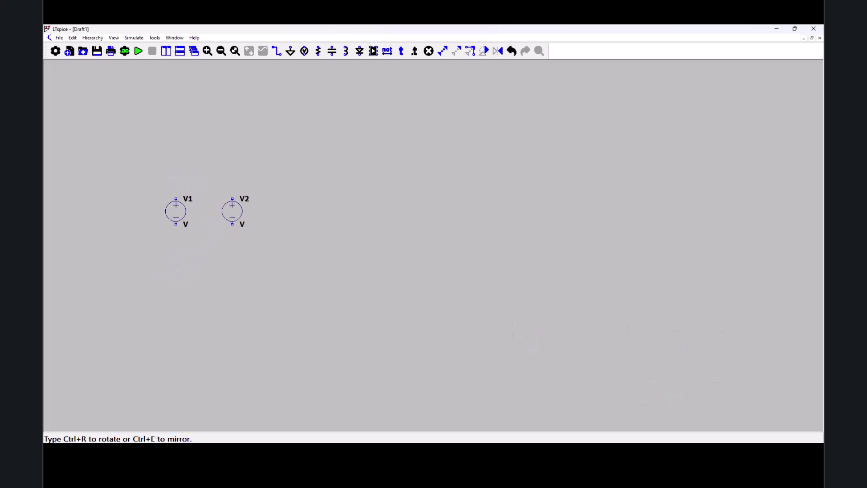
click(232, 207)
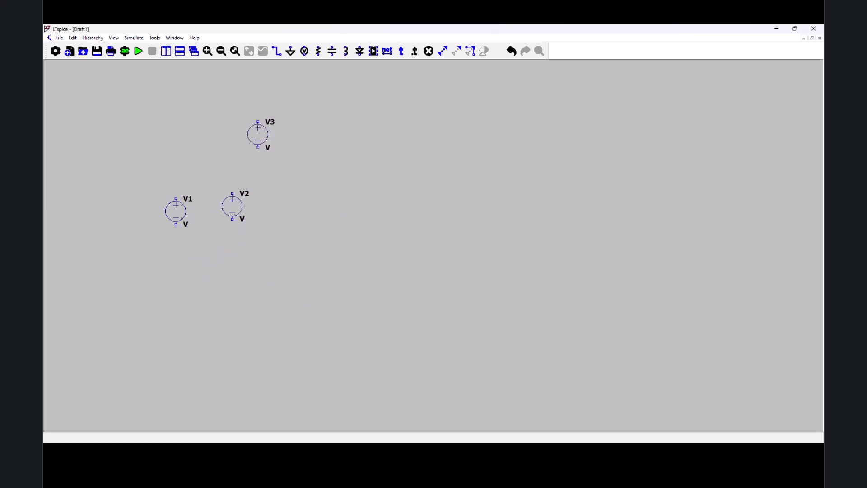
click(257, 135)
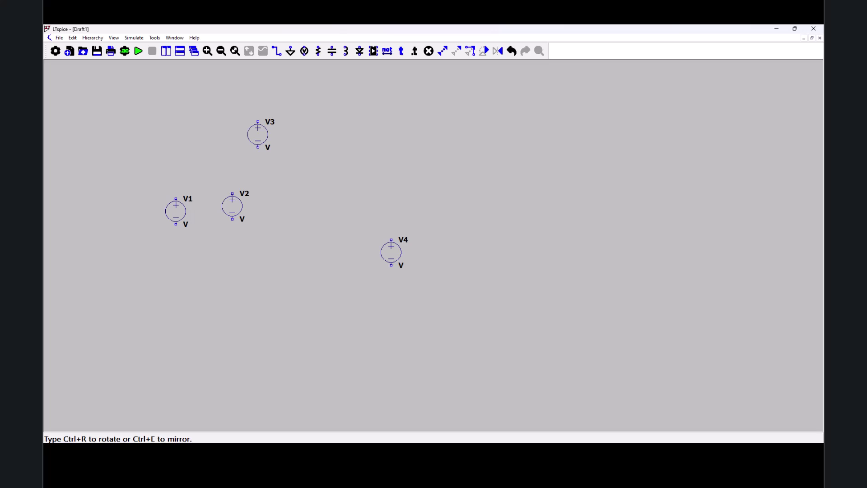
click(304, 273)
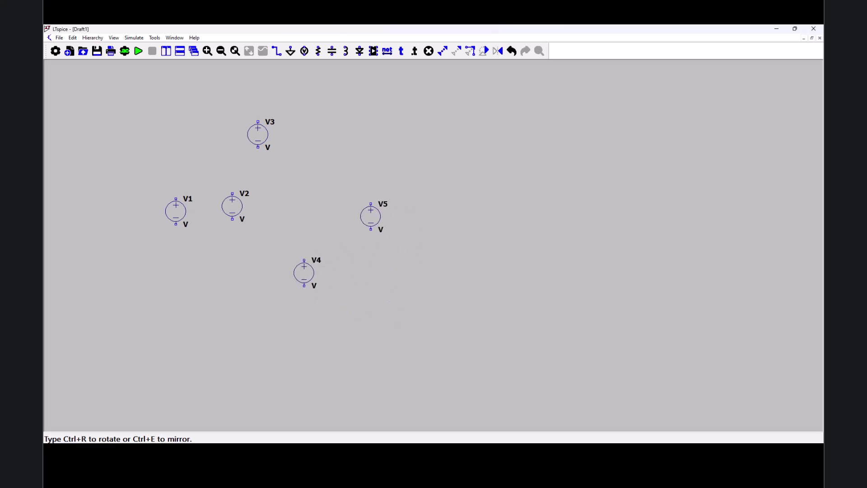
Place resistors R1, R2 and R3 beside V3, with R3 below R2.
key(Escape)
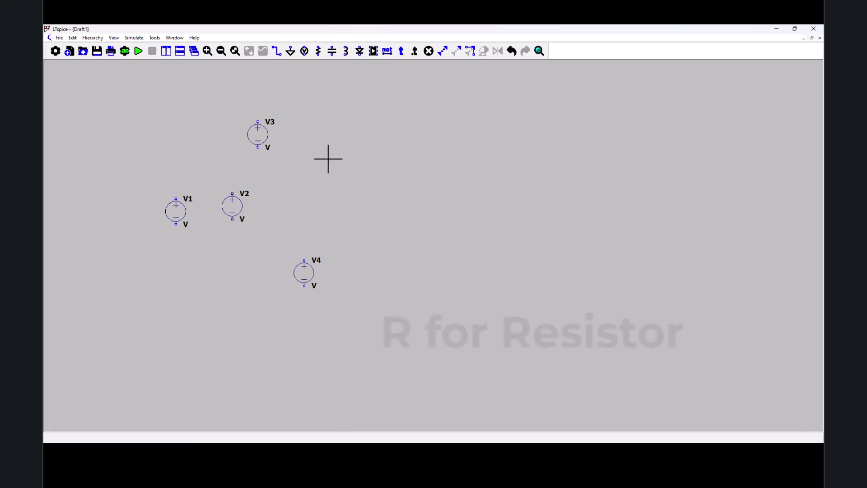
click(317, 50)
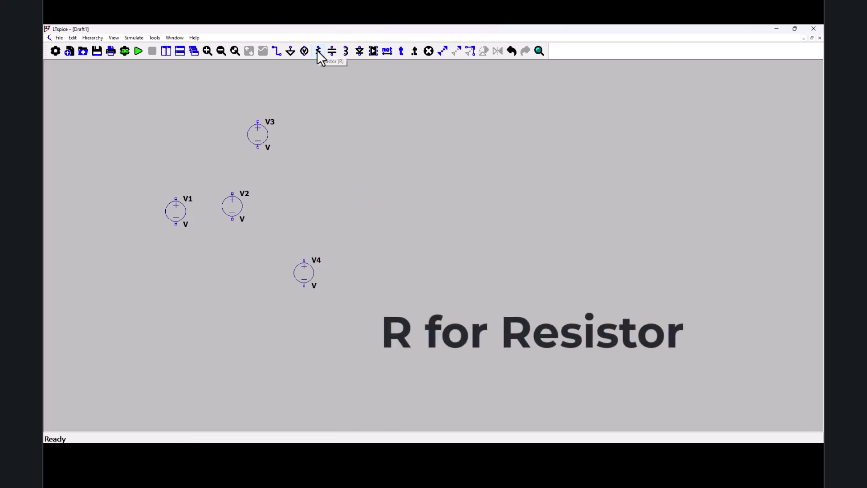
click(324, 134)
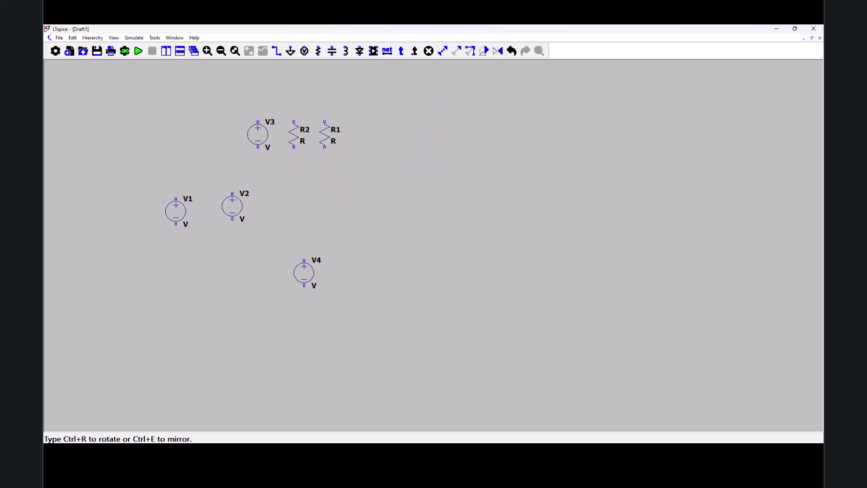
click(293, 134)
click(293, 174)
key(Escape)
click(332, 51)
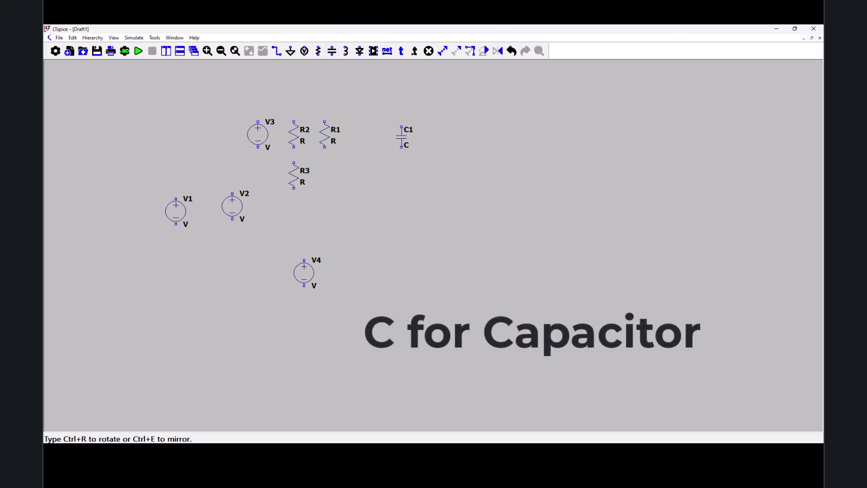
Place capacitor C1 rotated horizontal on the schematic.
key(ctrl+r)
click(406, 127)
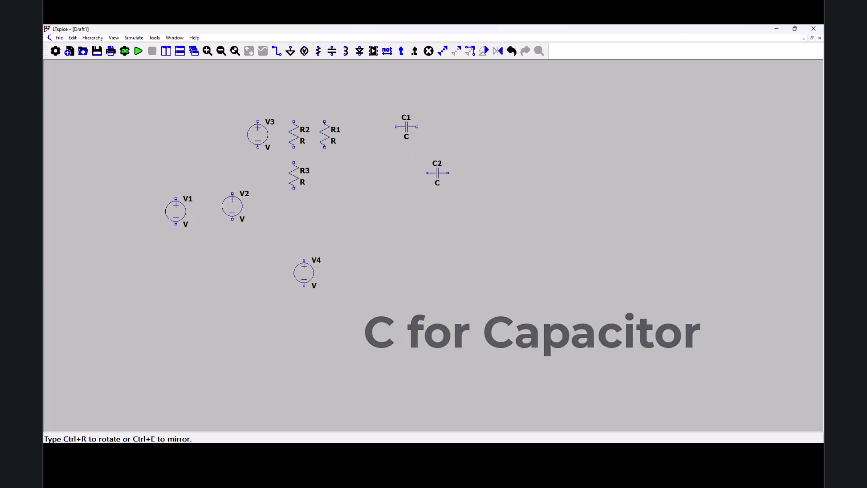
key(Escape)
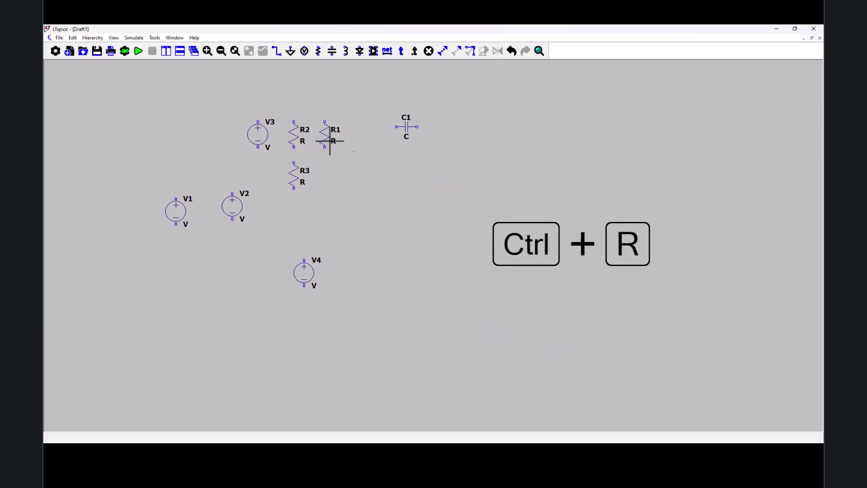
Move R1, rotated horizontal, to just below C1 while keeping connections.
key(s)
click(325, 134)
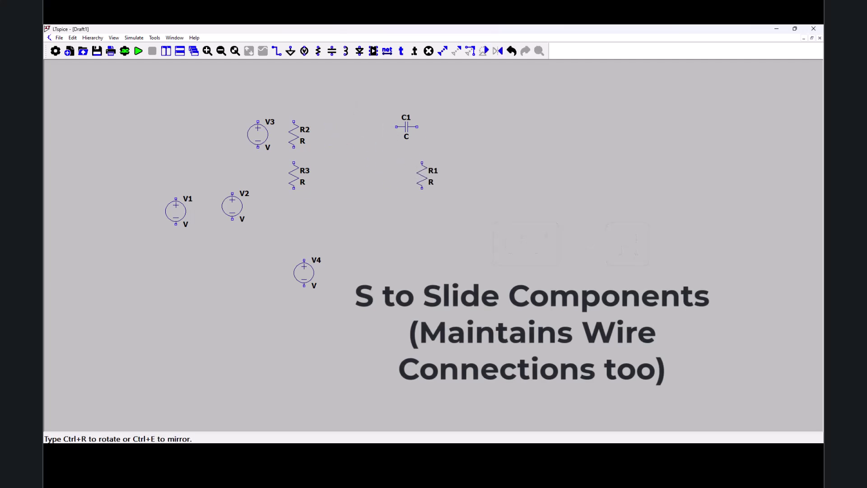
key(ctrl+r)
click(494, 155)
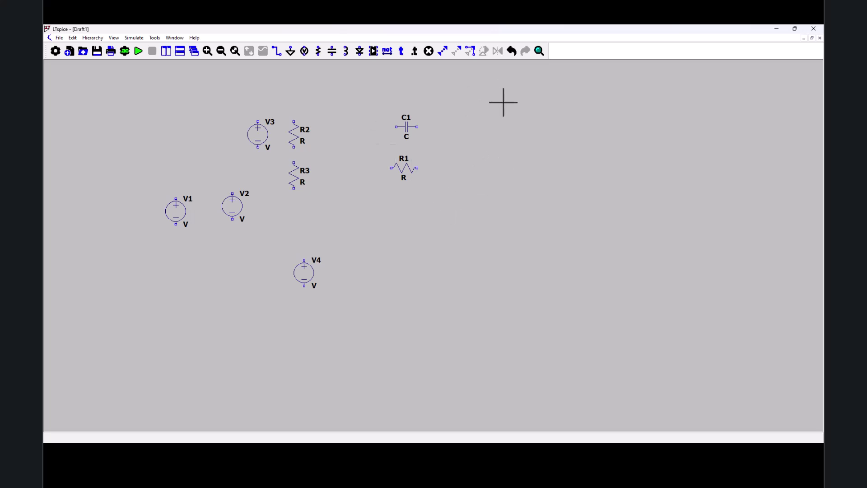
Search the component library for ltc6090 and choose the LTC6090-5 op-amp.
click(374, 51)
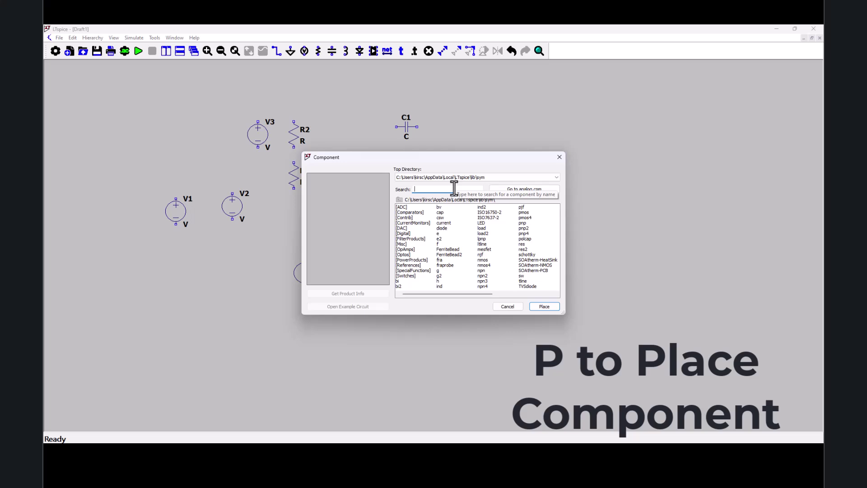
text(ltc)
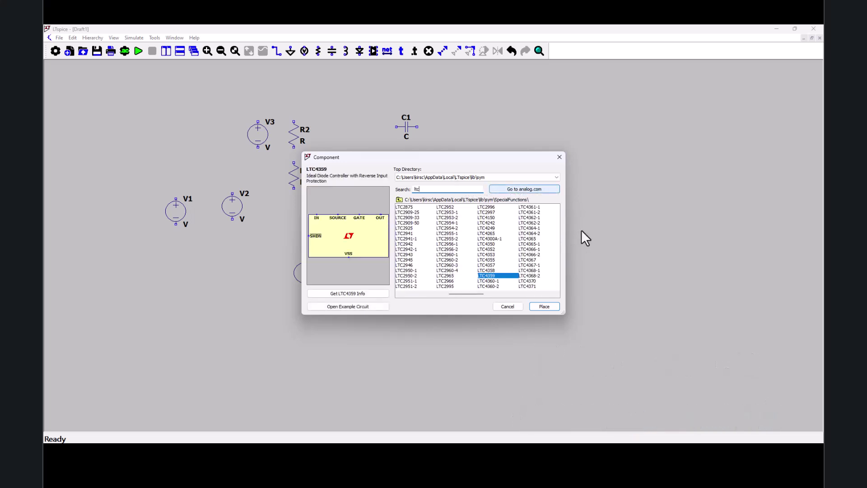
text(6090)
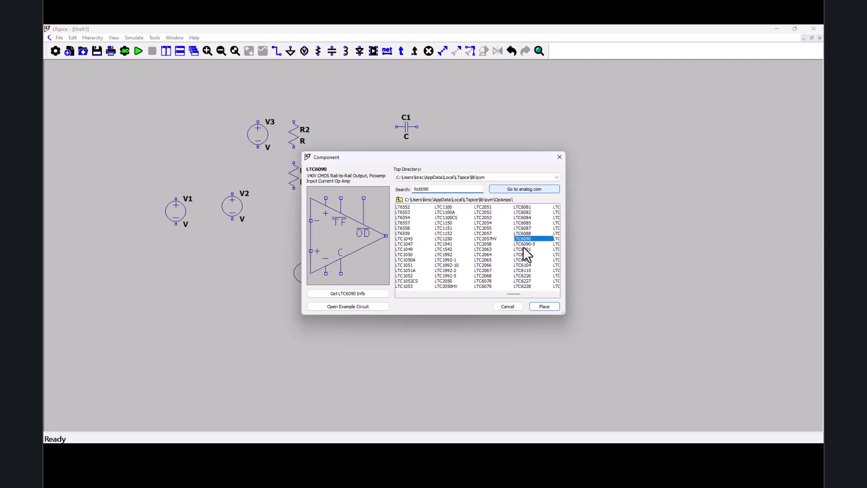
double_click(524, 244)
Place op-amp U1 and put a ground symbol below V4.
click(420, 243)
key(g)
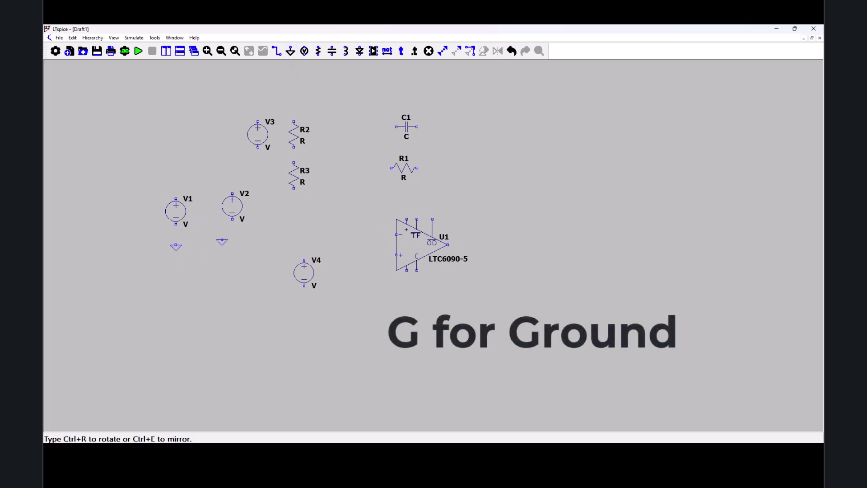
click(304, 311)
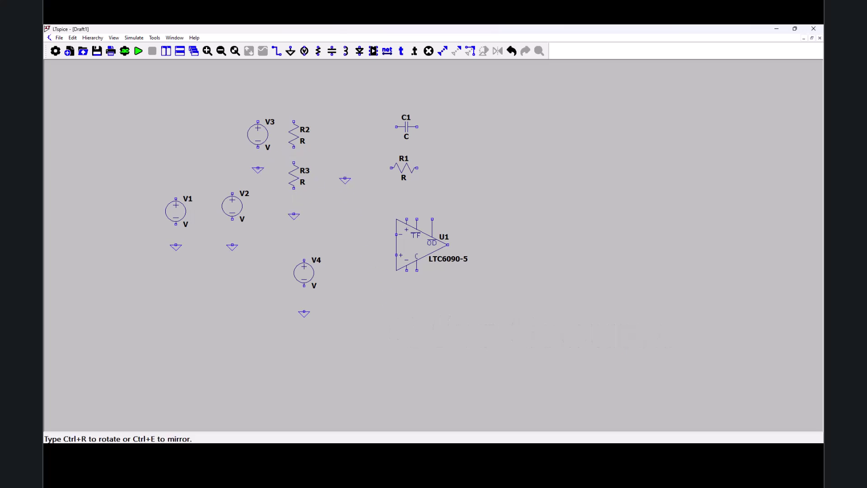
Set V4 to SINE(1.25 1.35 10k) and wire its lower terminal to ground.
key(Escape)
right_click(305, 275)
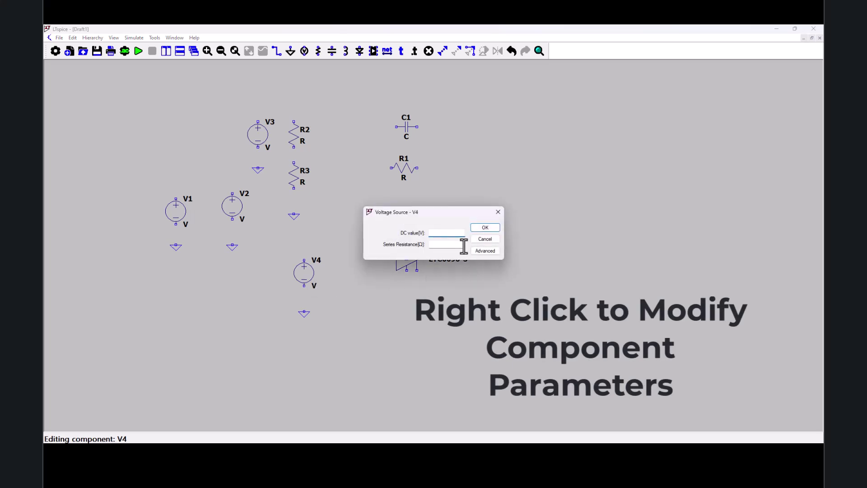
click(480, 254)
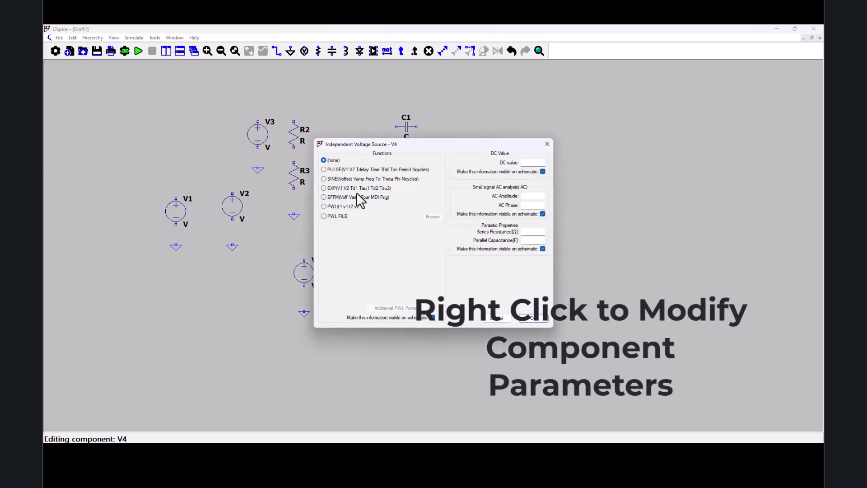
click(352, 179)
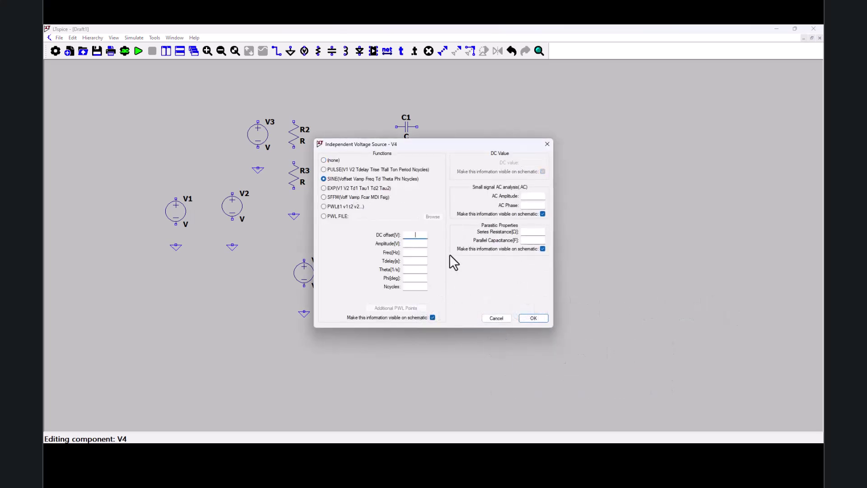
text(1.25)
key(Tab)
text(1.35)
key(Tab)
text(10k)
key(Tab)
click(527, 322)
key(w)
click(304, 285)
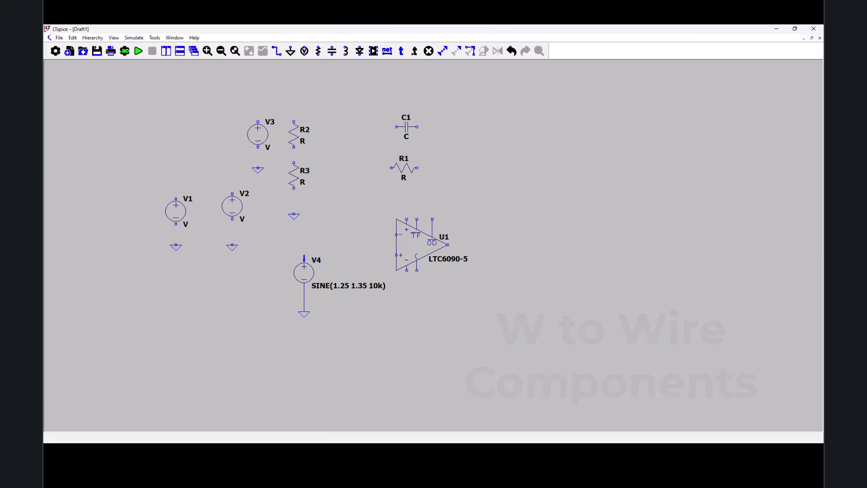
Wire V4 to U1's non-inverting input and U1's inverting input to R1's left pin.
click(304, 255)
click(396, 255)
click(396, 235)
click(360, 167)
click(391, 168)
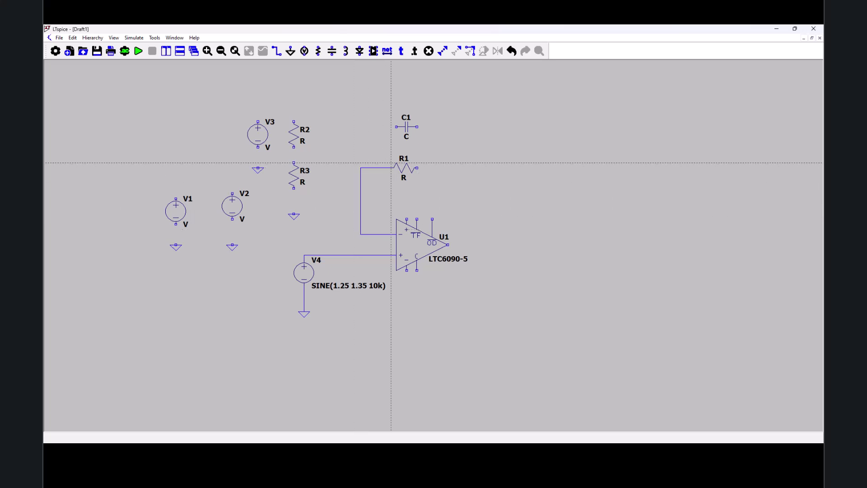
Wire C1's pins across R1's ends to put them in parallel.
click(396, 126)
click(360, 167)
click(417, 126)
click(457, 168)
click(417, 167)
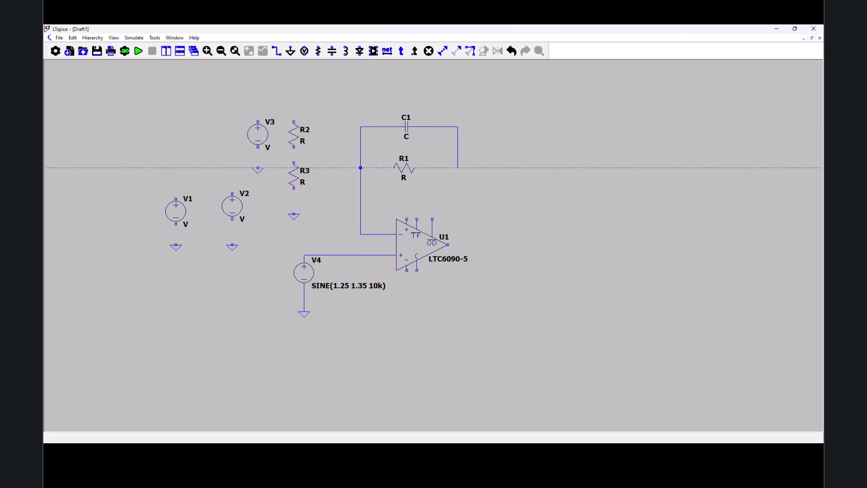
Connect the R1/C1 right node to U1's output and extend the output wire rightward.
click(457, 168)
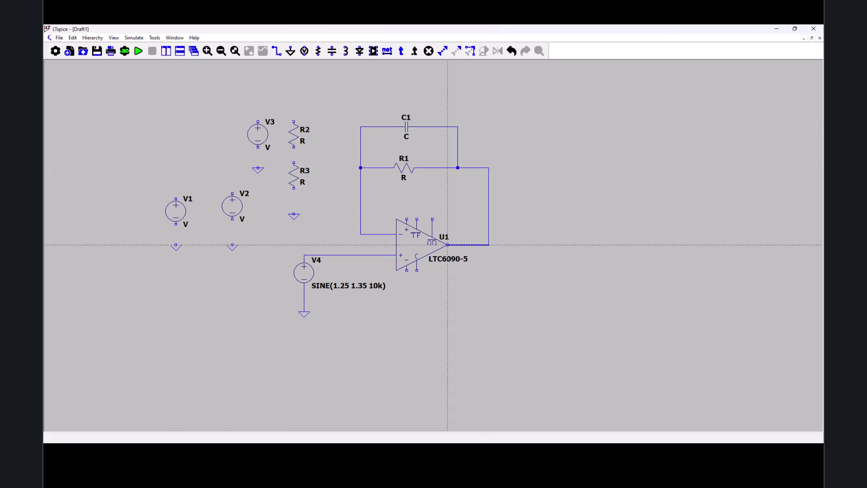
click(488, 245)
click(535, 245)
right_click(551, 205)
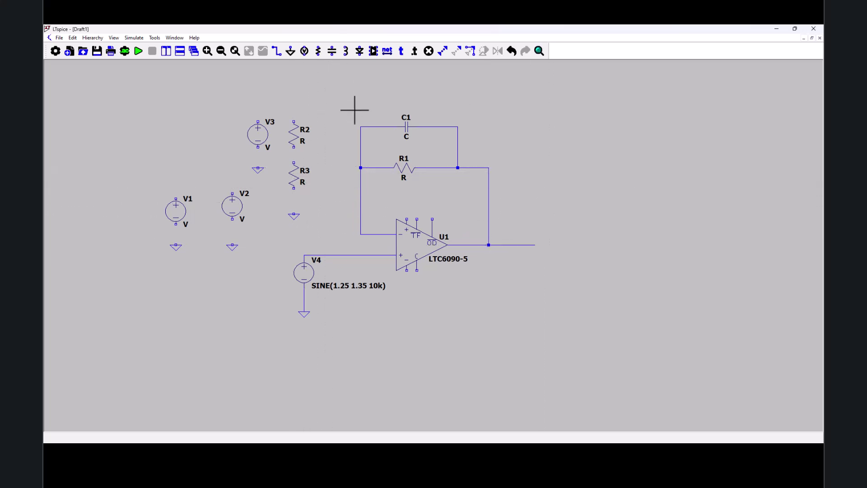
Slide R3 and its ground symbol lower while keeping connections.
key(s)
click(287, 172)
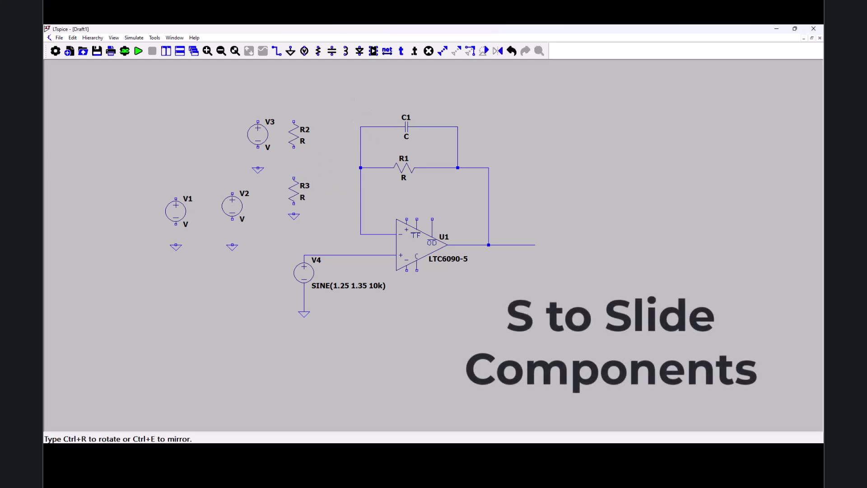
click(297, 191)
click(297, 191)
click(297, 191)
click(294, 216)
click(293, 226)
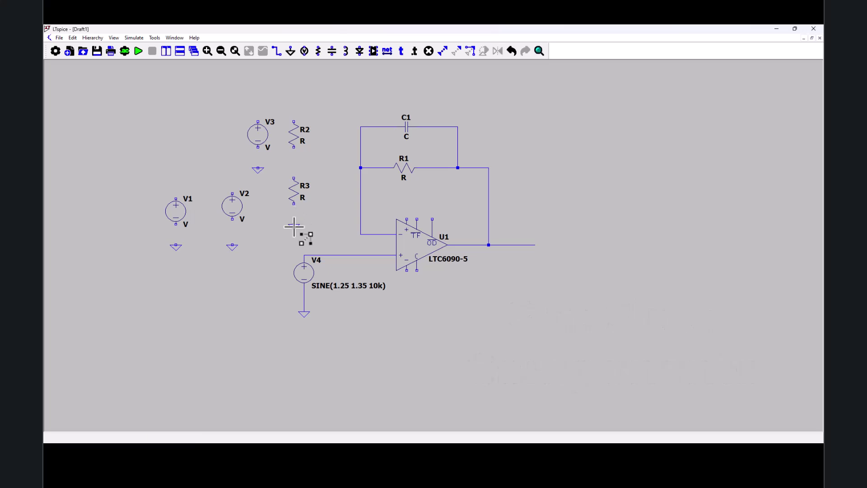
Wire R3's bottom to ground and its top to the R1/C1 node.
key(F3)
click(294, 205)
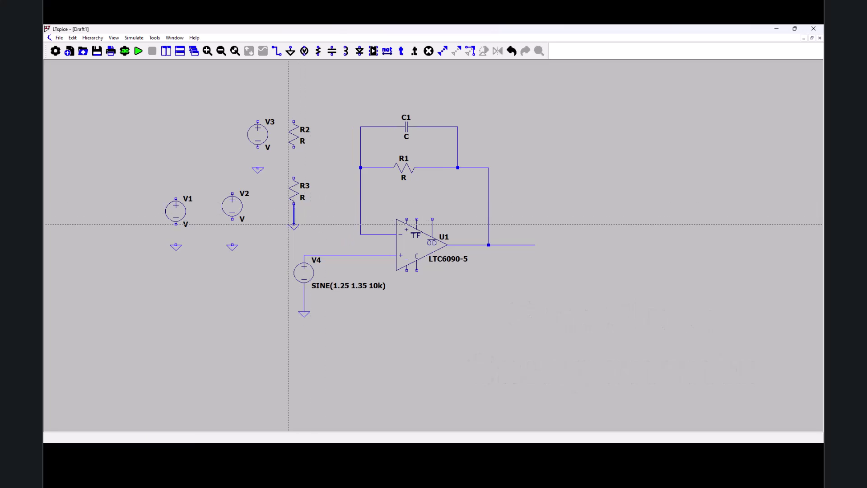
click(291, 224)
click(293, 180)
click(361, 168)
Wire R2 between the R3 node and V3's positive pin, and ground V3.
click(293, 147)
click(294, 168)
click(258, 121)
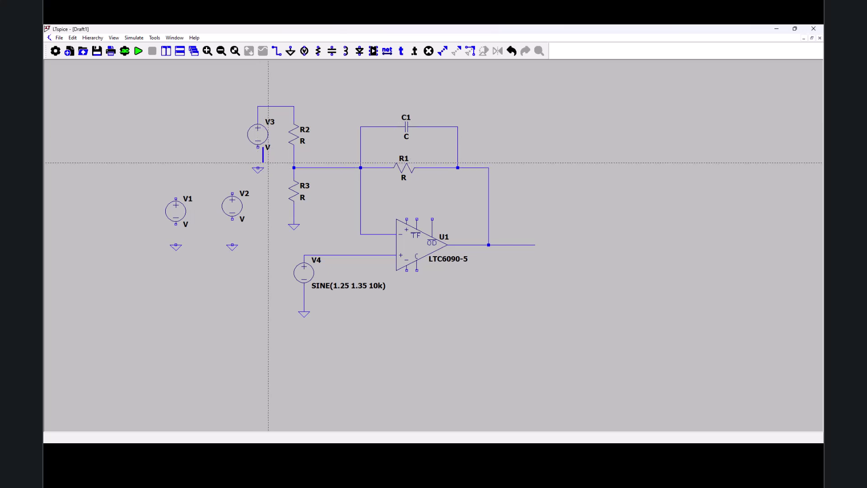
key(Escape)
key(F3)
click(258, 147)
click(257, 169)
key(Escape)
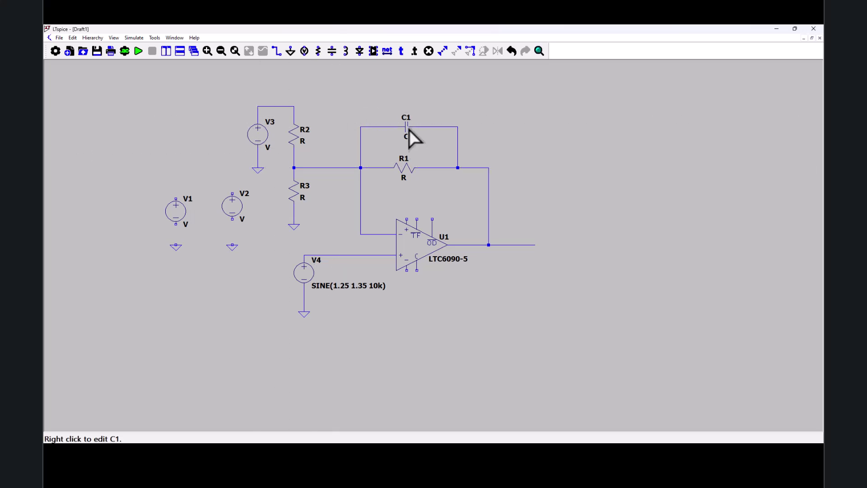
Set C1 to 10p and R1 to 432k.
right_click(408, 133)
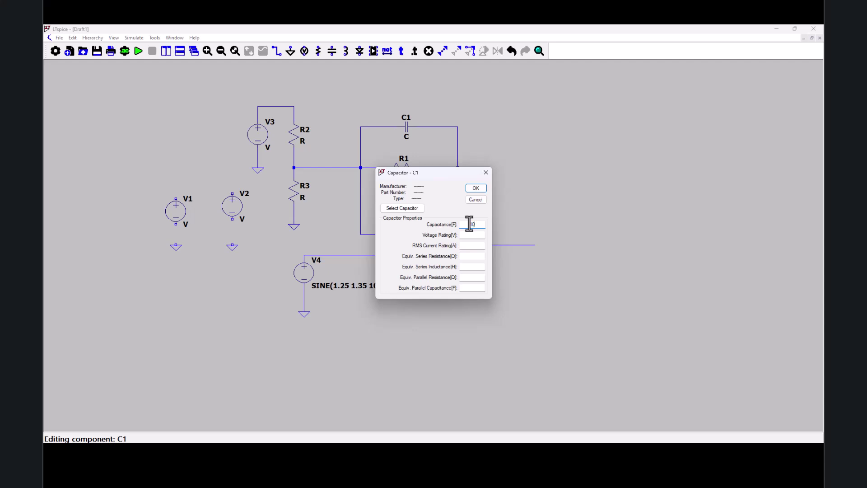
click(476, 188)
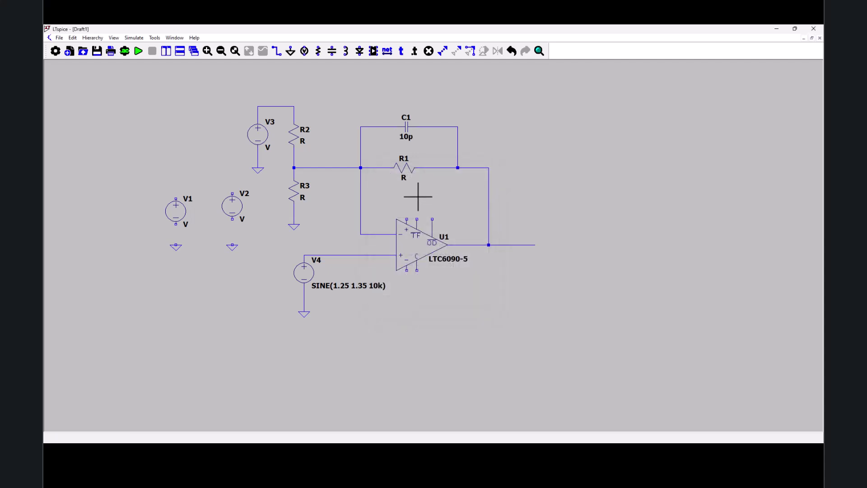
right_click(412, 171)
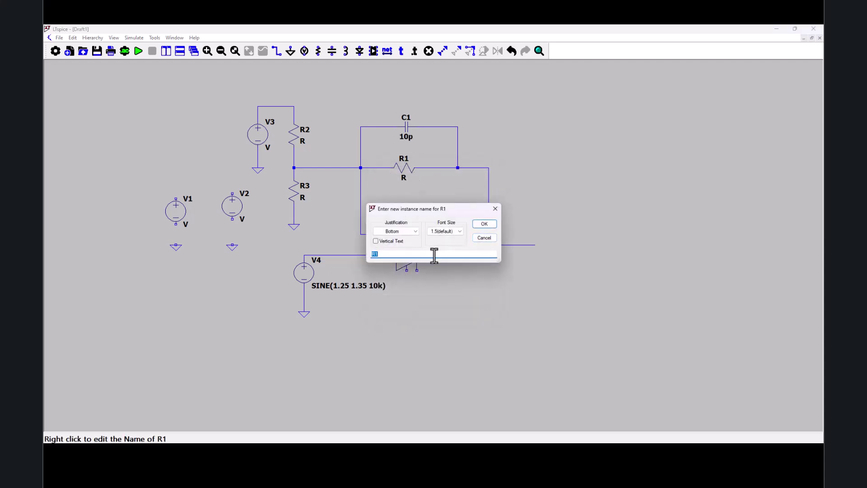
click(483, 238)
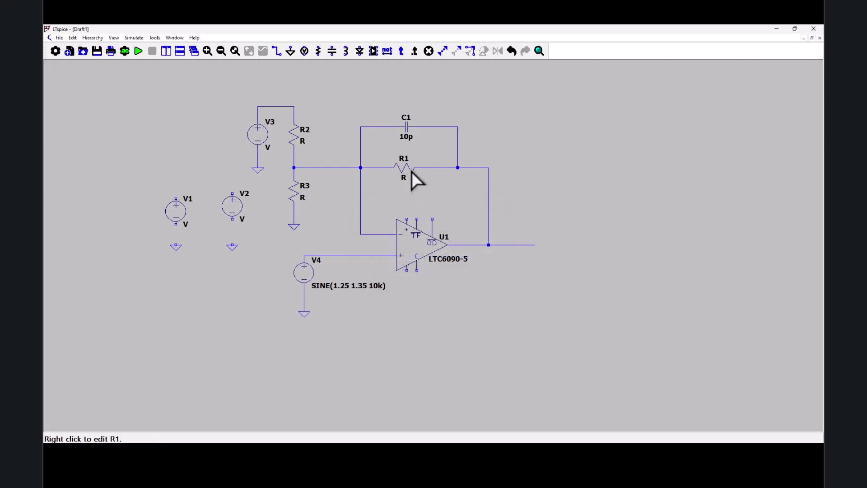
right_click(411, 171)
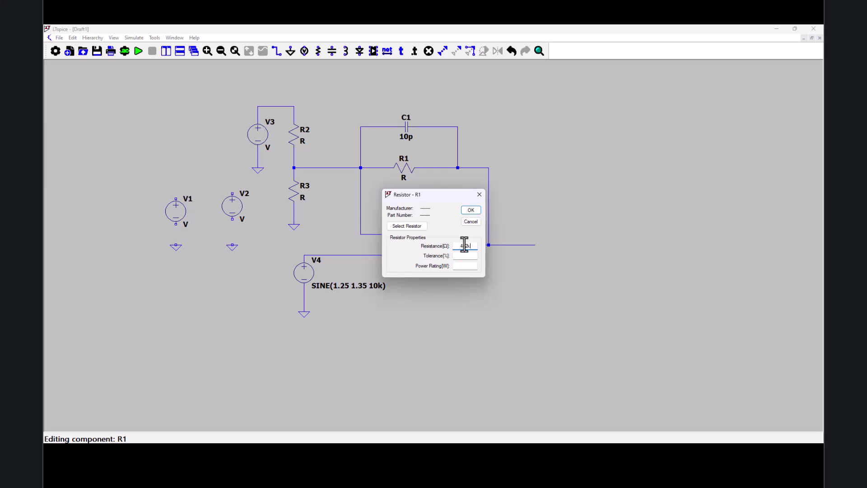
click(473, 211)
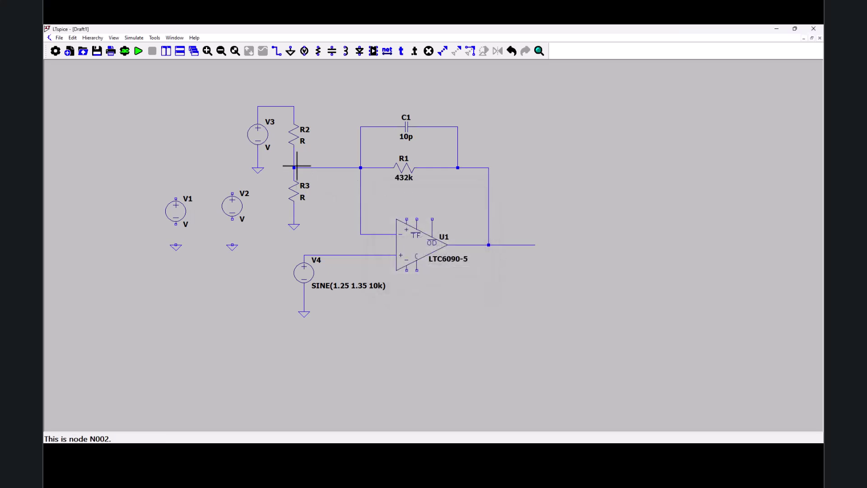
Set R3 to 16.9k and R2 to 16.2k.
right_click(296, 193)
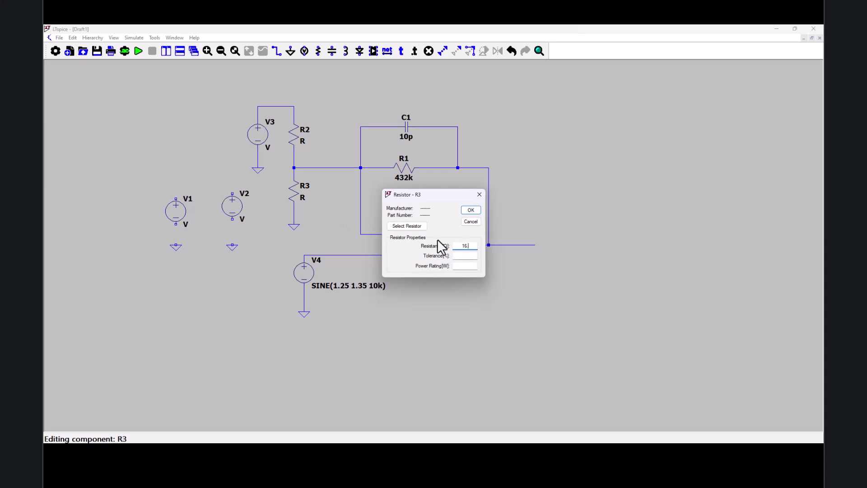
text(16.9k)
click(471, 210)
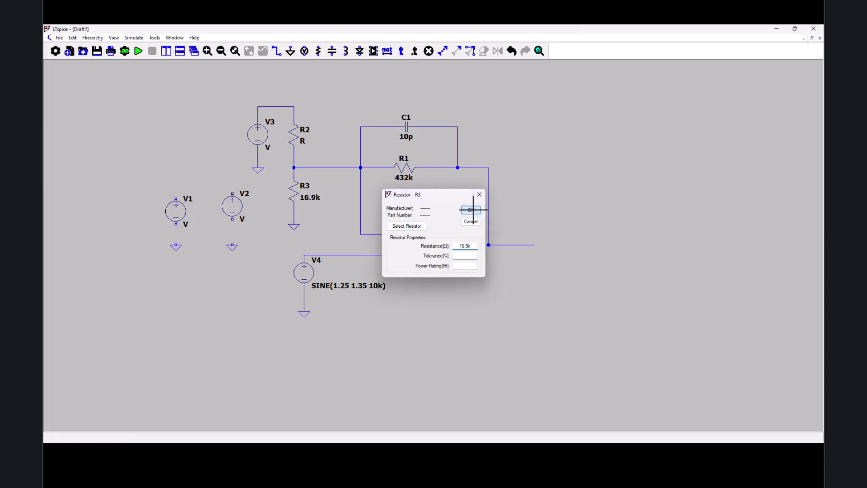
right_click(291, 135)
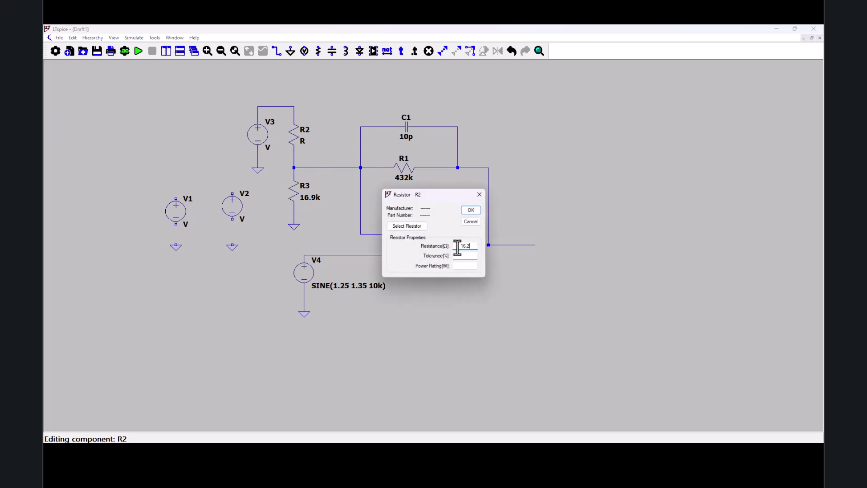
click(471, 210)
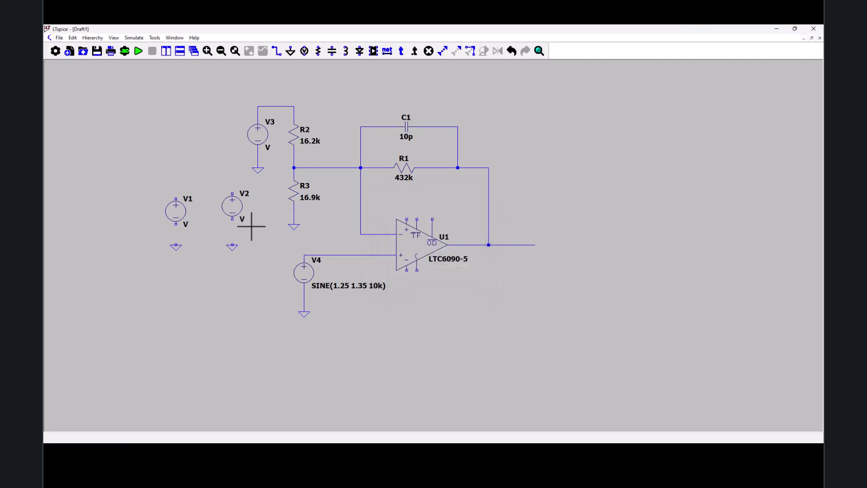
Set the source DC values: V3 to 2.5 V, V2 to -70 V, V1 to 70 V.
right_click(260, 138)
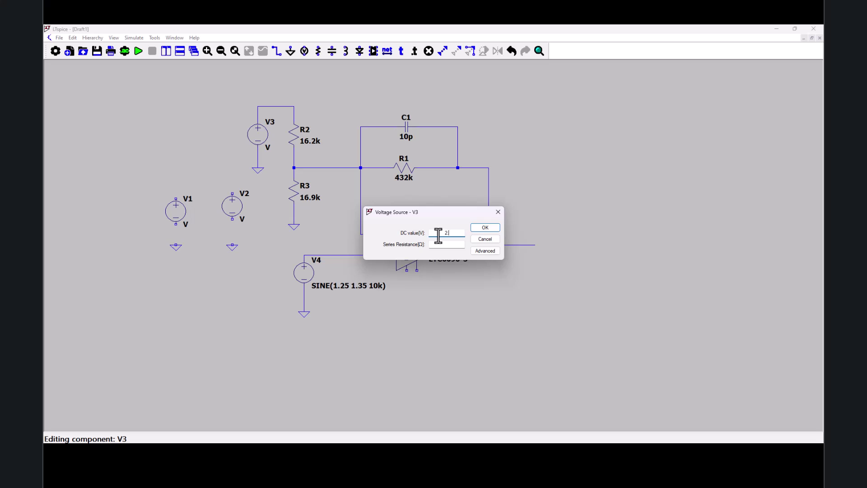
key(Return)
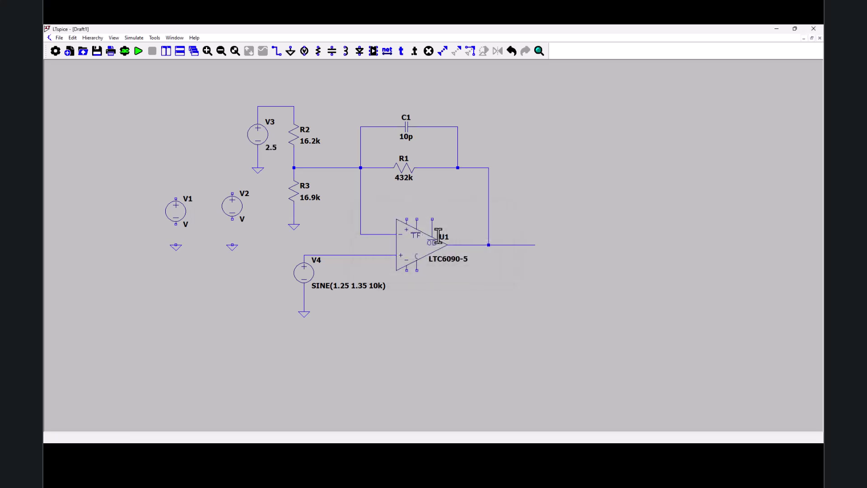
right_click(234, 213)
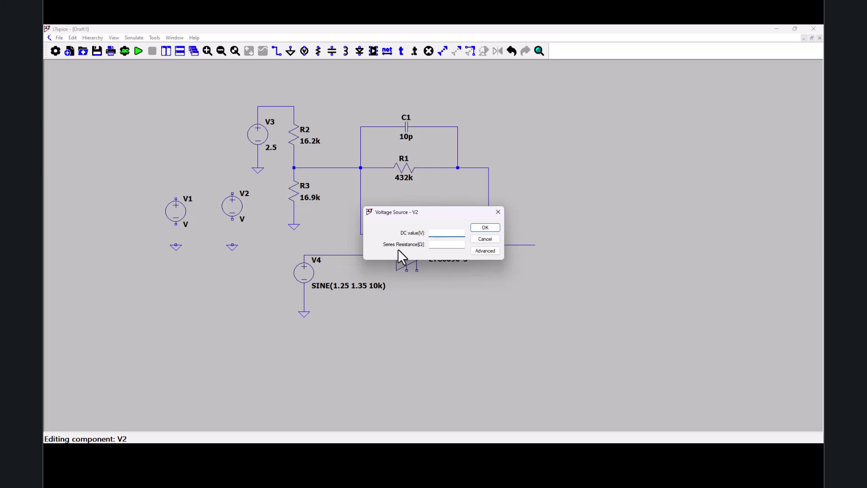
text(-70)
key(Return)
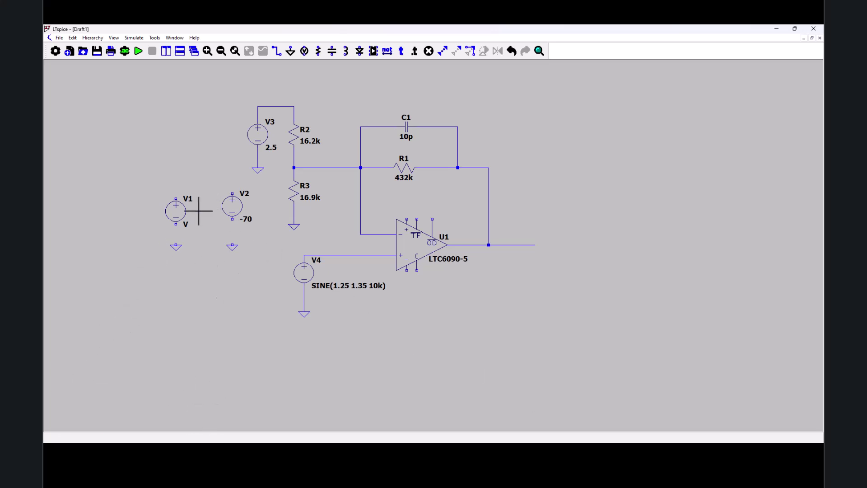
right_click(183, 217)
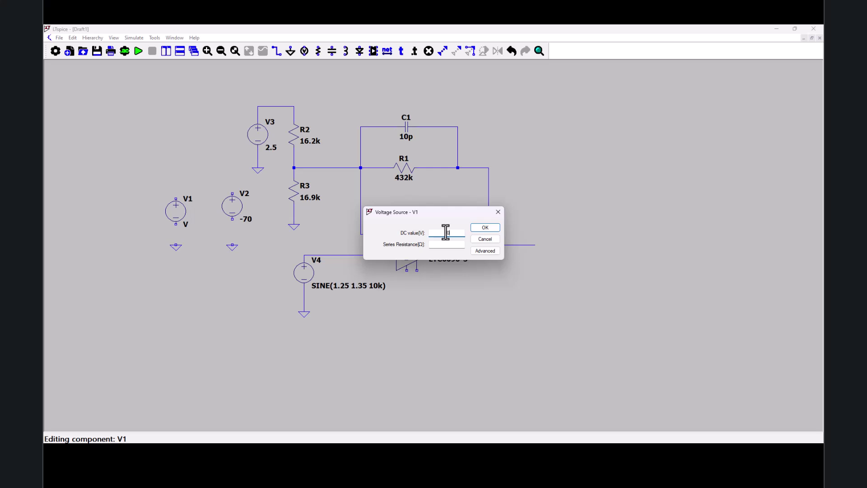
key(Return)
key(F3)
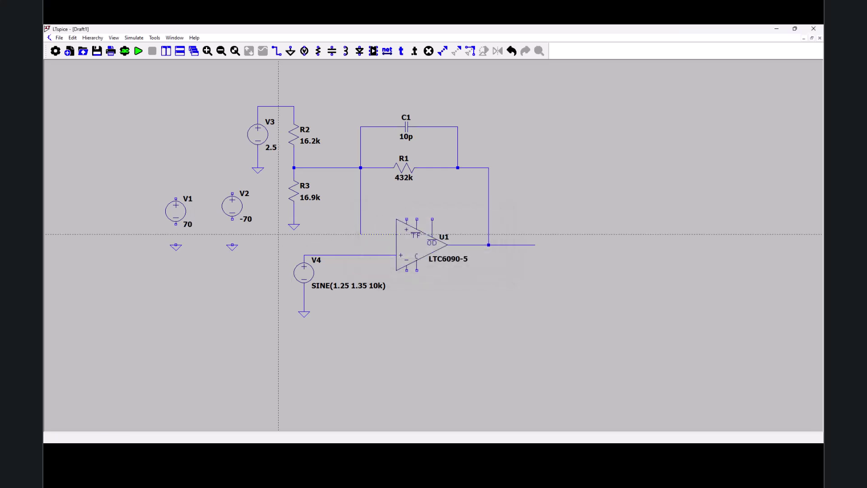
Wire the bottom pins of V1 and V2 down to their grounds.
click(176, 224)
click(176, 247)
click(232, 219)
click(232, 246)
key(Escape)
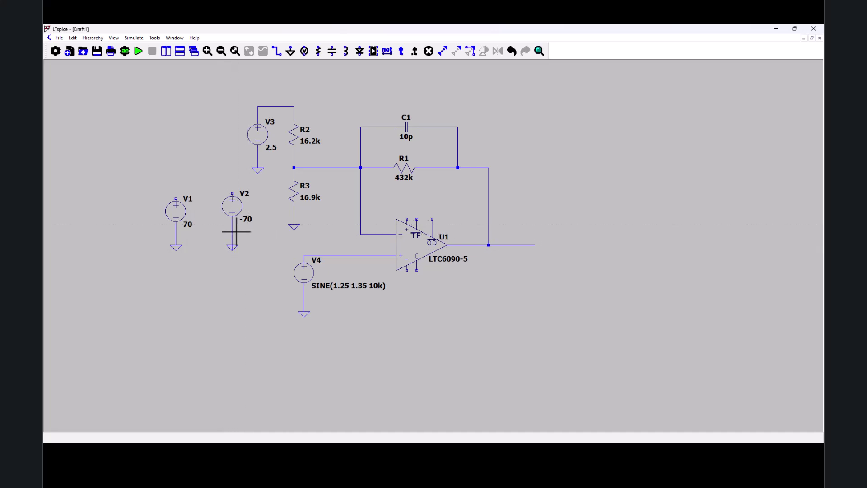
key(ctrl+z)
key(ctrl+z)
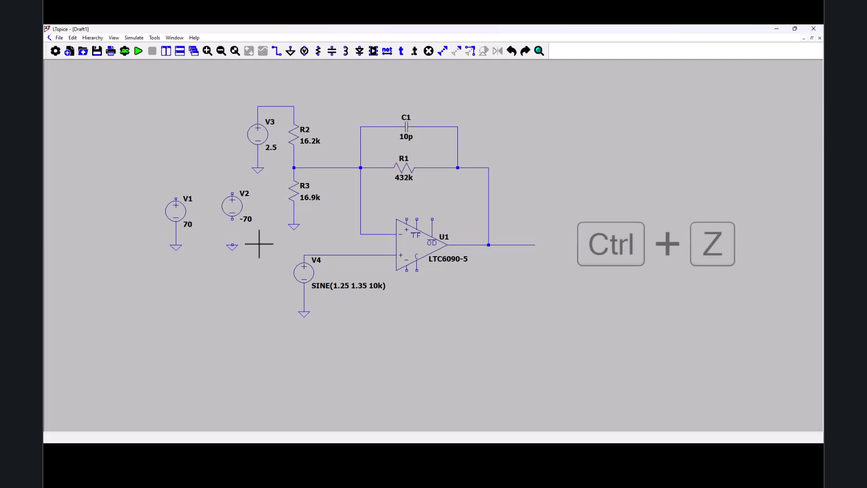
click(232, 219)
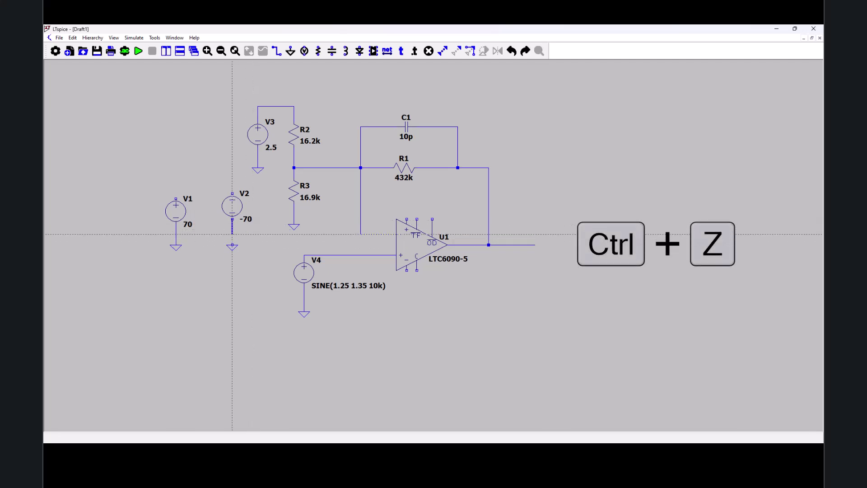
click(232, 247)
key(Escape)
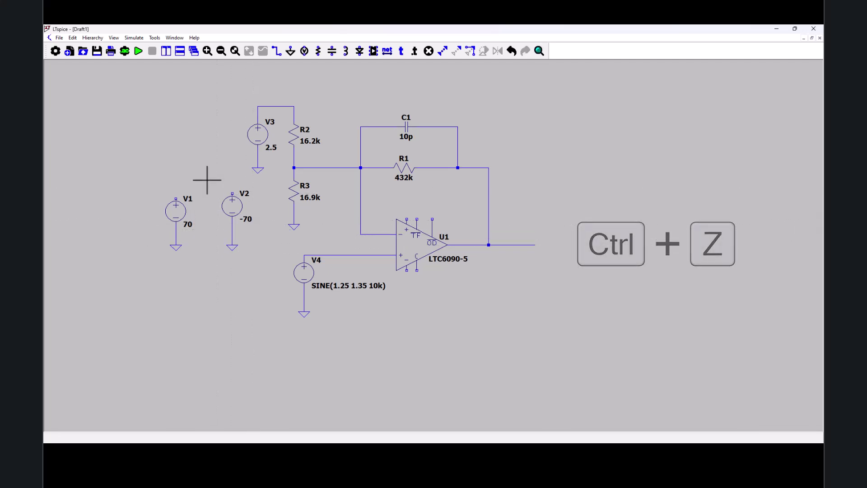
Draw short wires rising from the top terminals of V1 and V2.
key(F3)
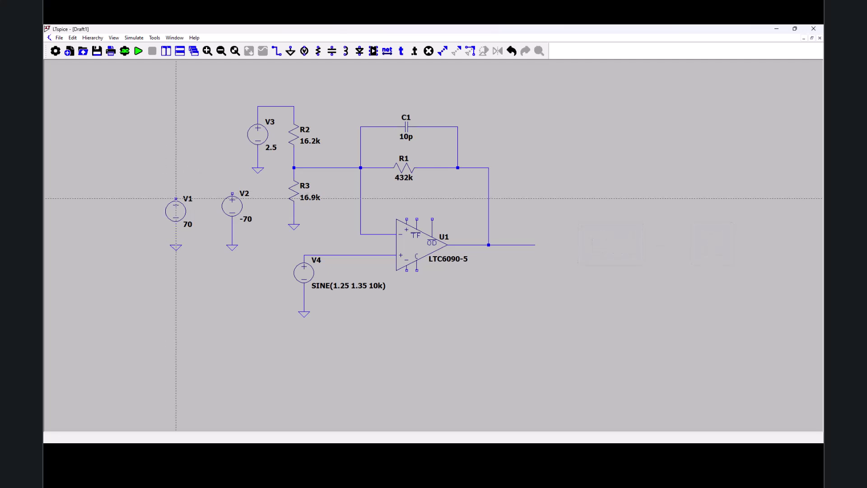
click(176, 193)
click(176, 173)
key(Escape)
click(232, 196)
click(232, 173)
key(Escape)
key(n)
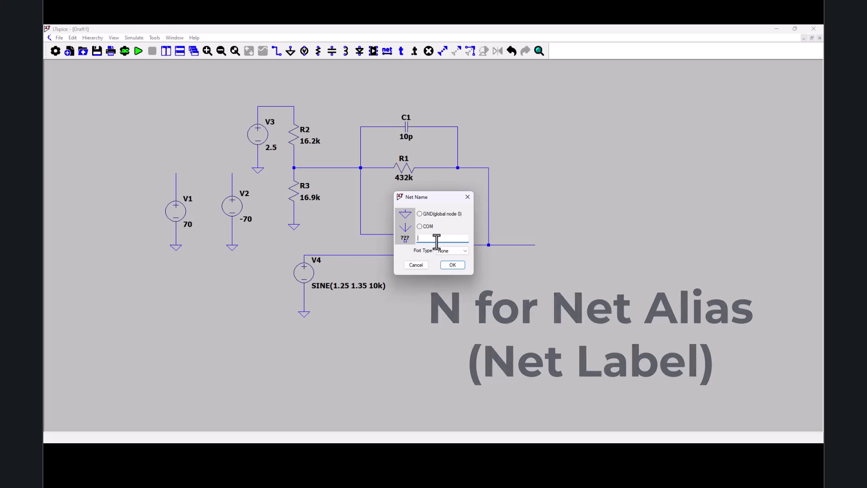
Place +V net labels atop V1's wire and above the op-amp.
text(+)
key(Caps_Lock)
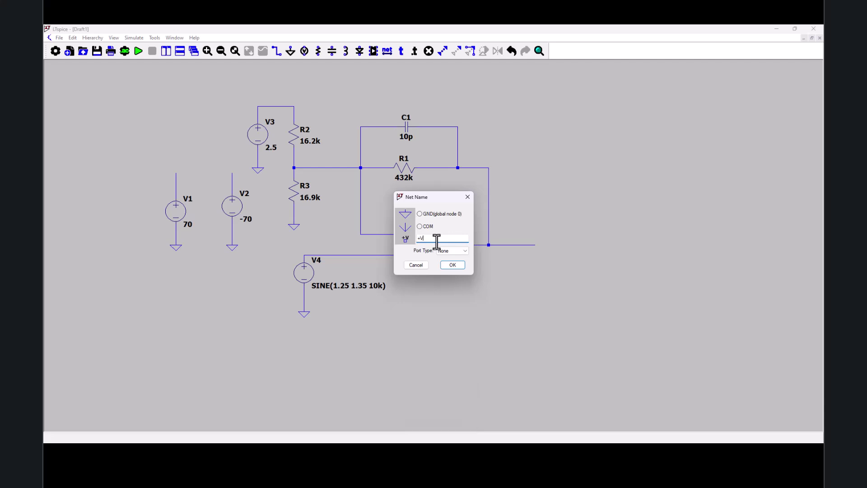
click(451, 266)
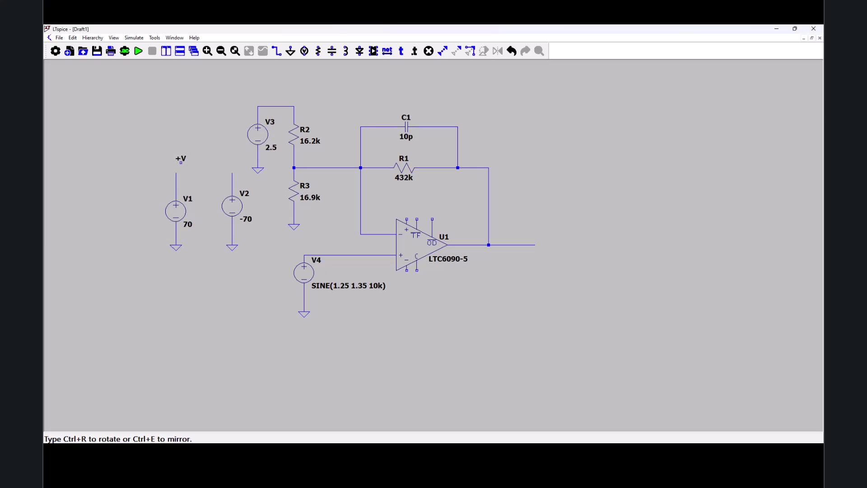
click(176, 172)
click(406, 197)
key(Escape)
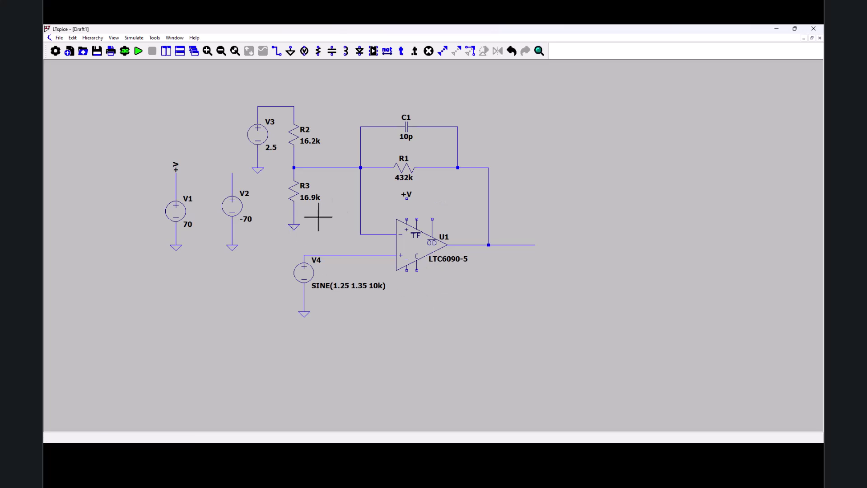
Connect the +V label to the op-amp's top pin and wire down from its bottom pin.
key(F3)
click(406, 219)
key(Escape)
key(F3)
click(407, 270)
click(406, 296)
key(Escape)
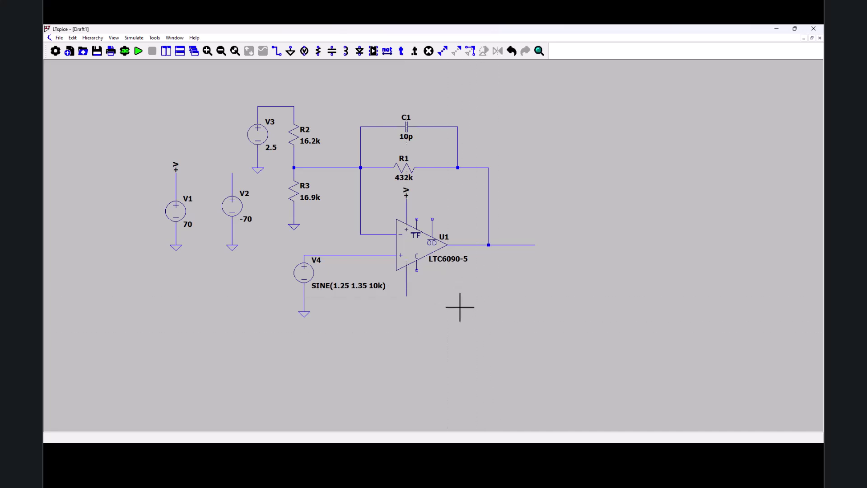
Create a vertical -V net label and place it on the op-amp's bottom supply wire.
key(F4)
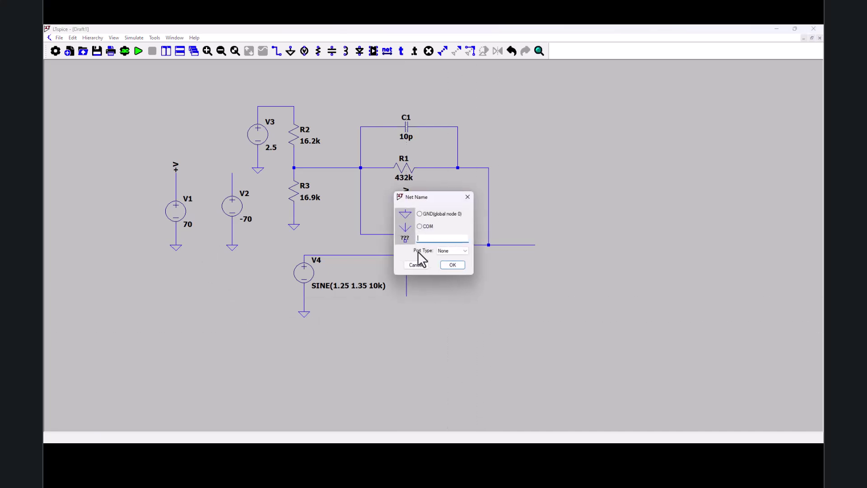
text(-)
key(Caps_Lock)
text(v)
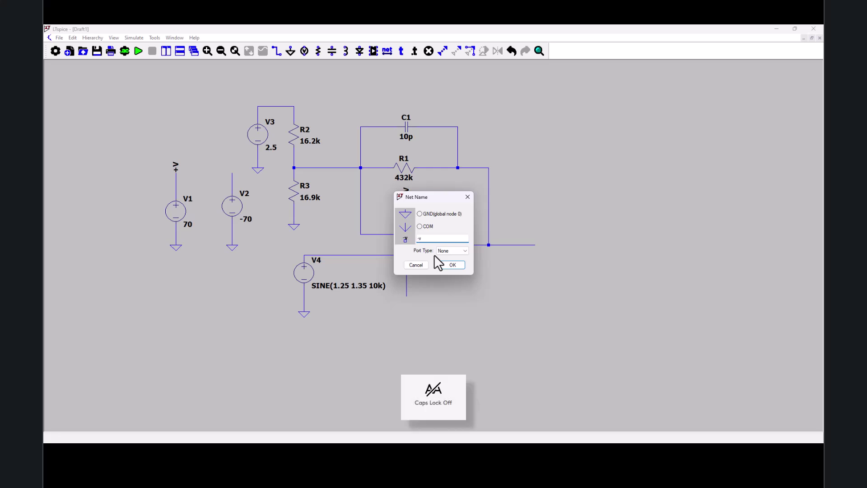
key(Caps_Lock)
key(BackSpace)
text(V)
click(442, 265)
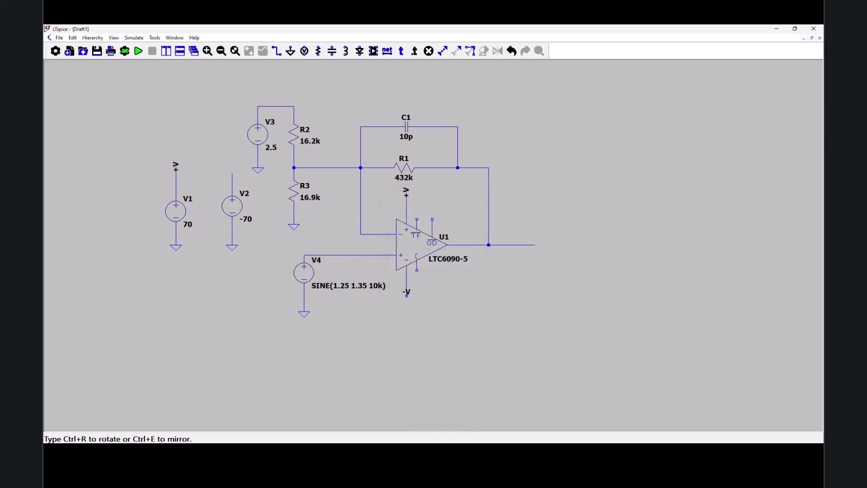
key(ctrl+r)
click(407, 295)
key(Escape)
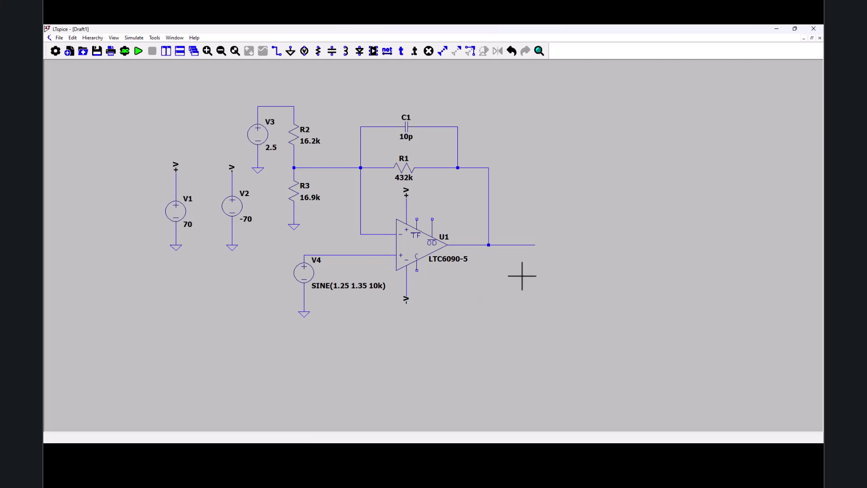
Label the op-amp output wire with the net name OUT.
key(F4)
key(Caps_Lock)
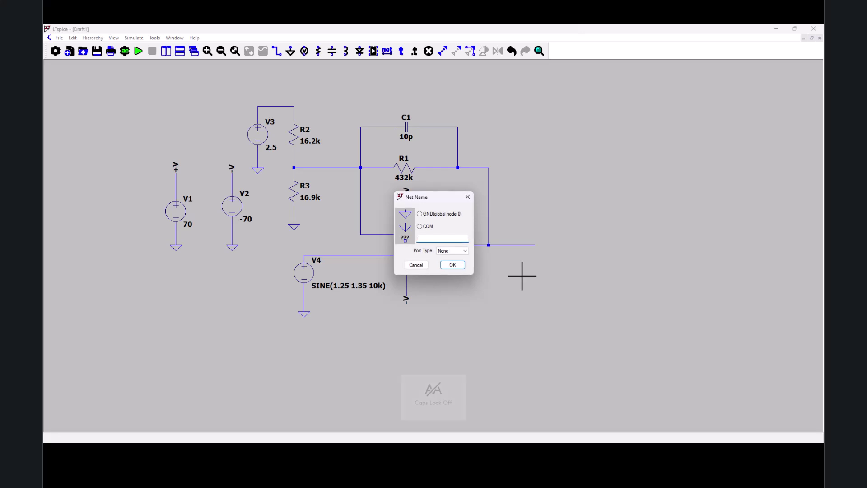
text(out)
key(Return)
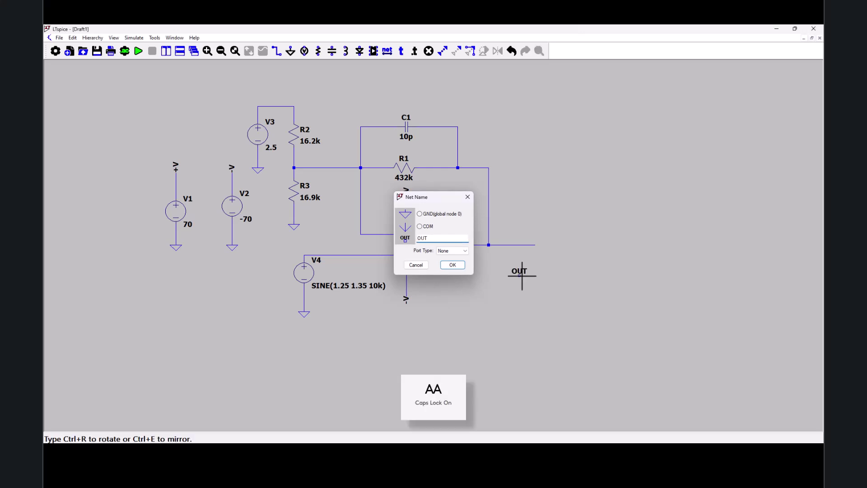
click(530, 244)
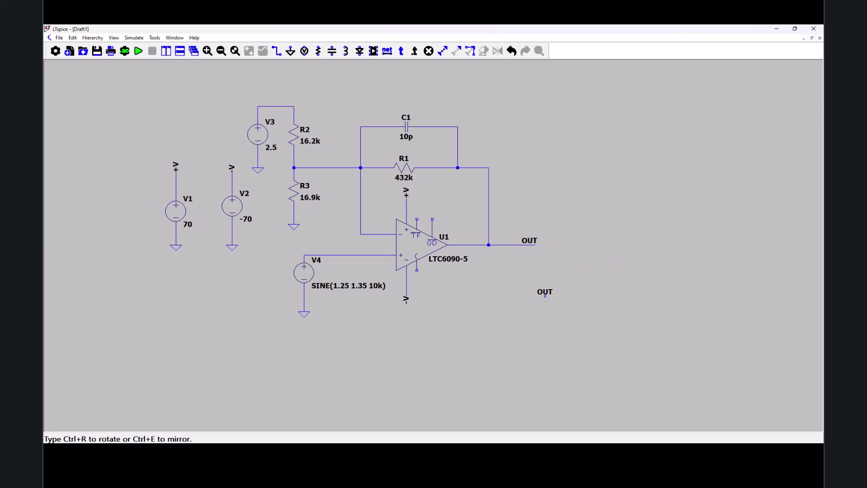
key(Escape)
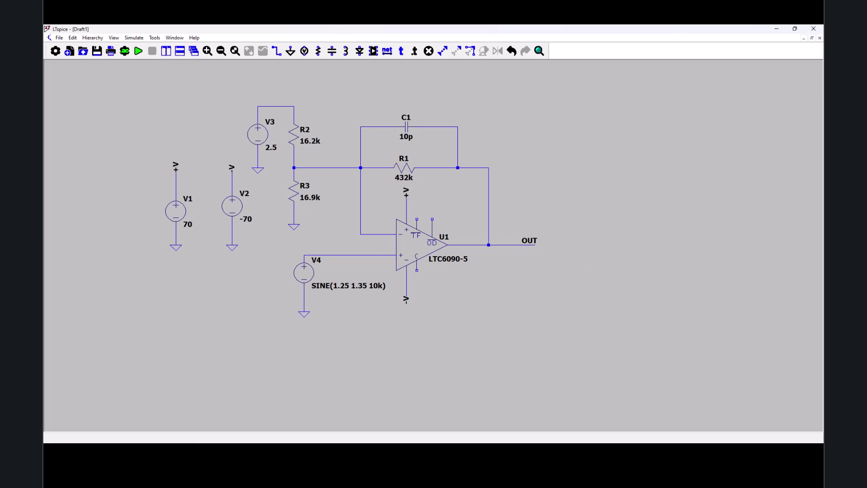
Label V4's signal wire with the net name IN.
key(F4)
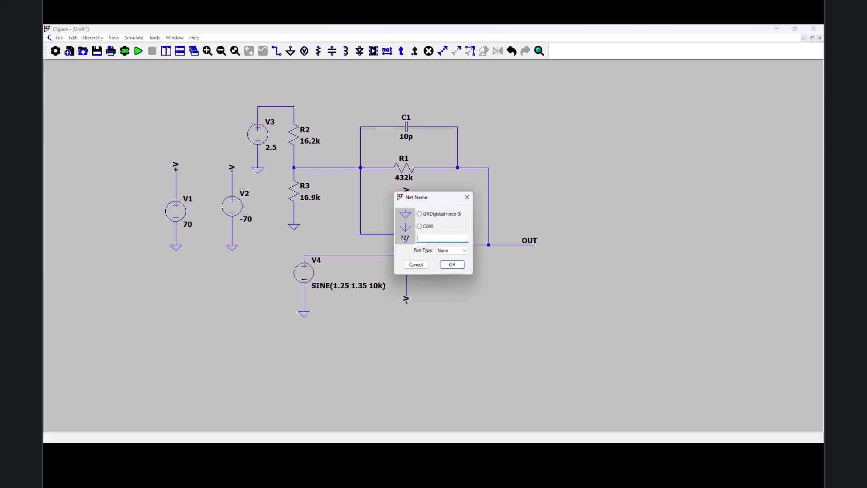
text(IN)
key(Return)
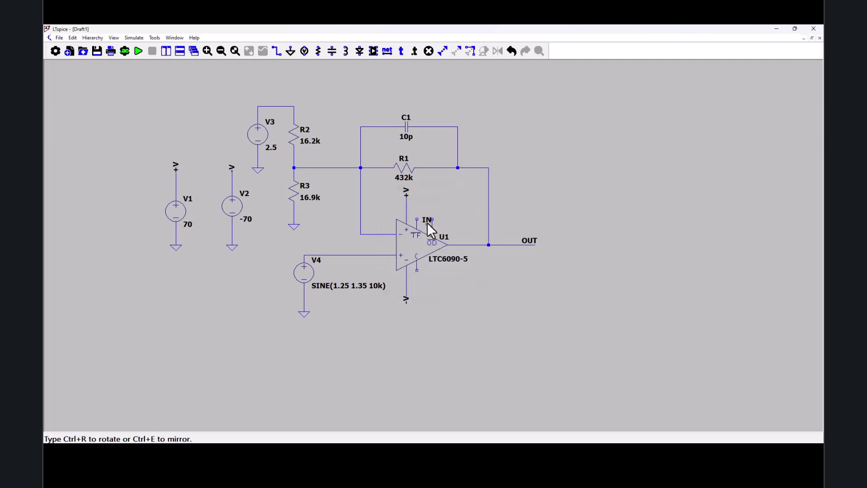
click(338, 255)
key(Escape)
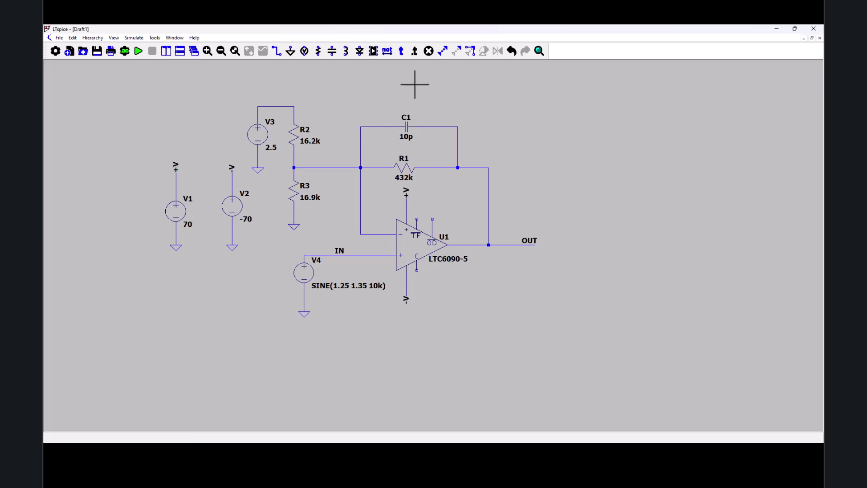
Add a .tran 250u transient directive and place it left of V4.
click(415, 50)
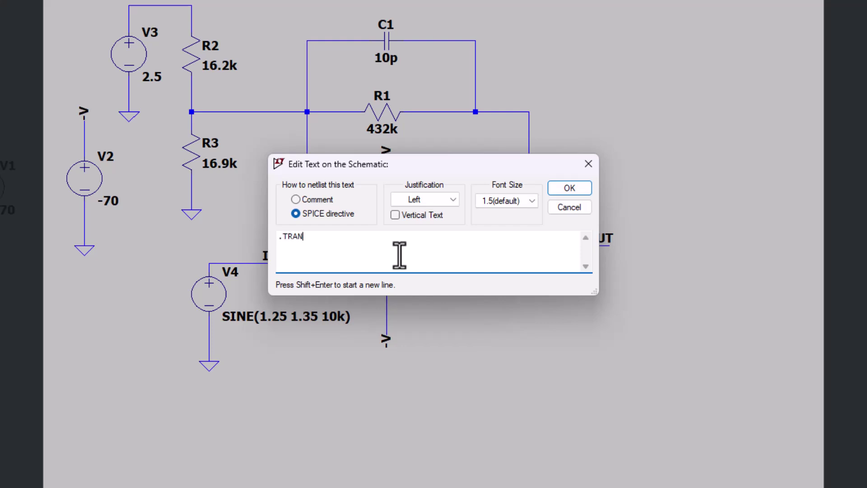
key(BackSpace)
key(BackSpace)
key(BackSpace)
key(BackSpace)
text(250u)
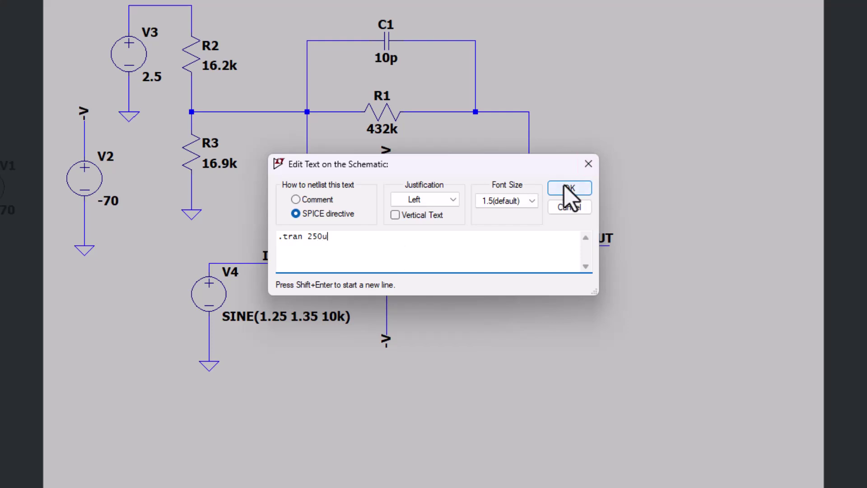
click(570, 188)
click(61, 348)
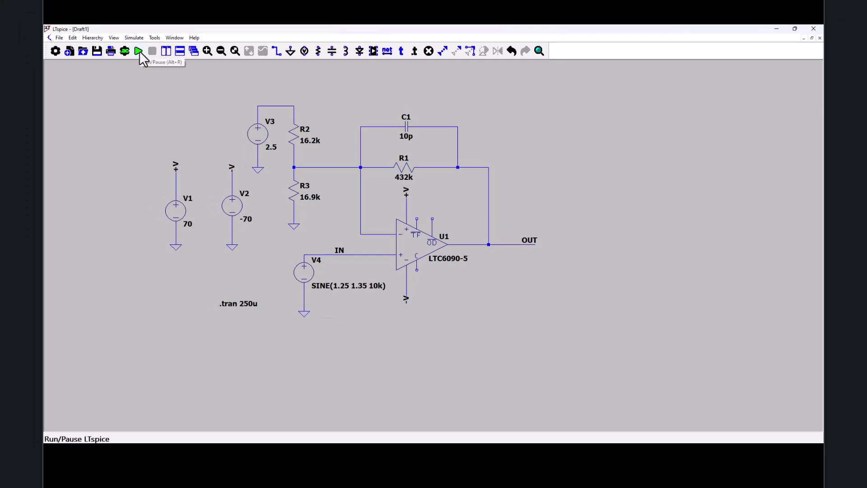
Run the simulation and plot V(in) and V(out) together.
click(139, 50)
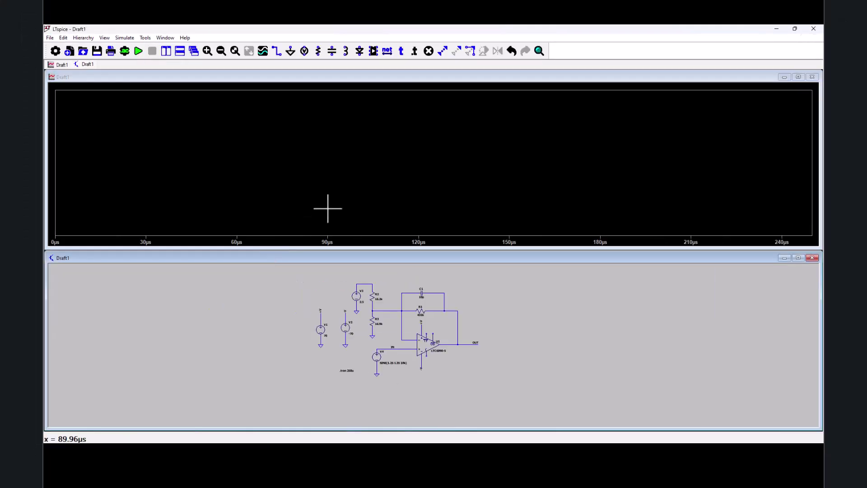
click(389, 348)
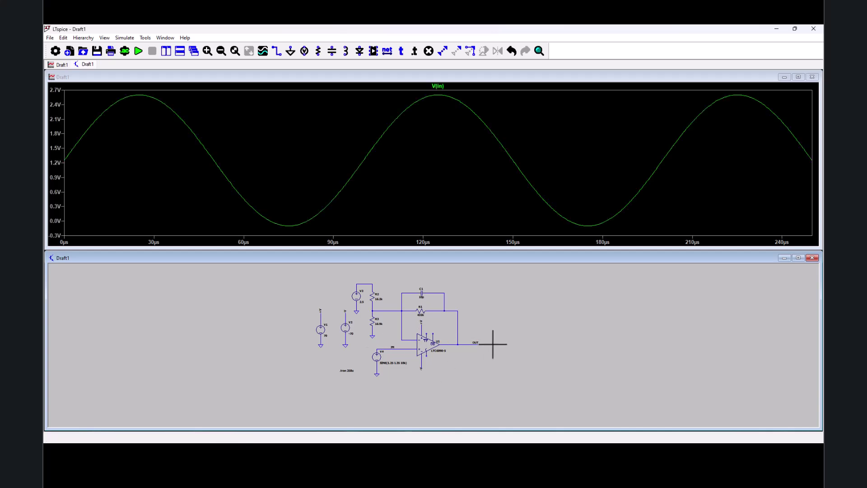
click(470, 345)
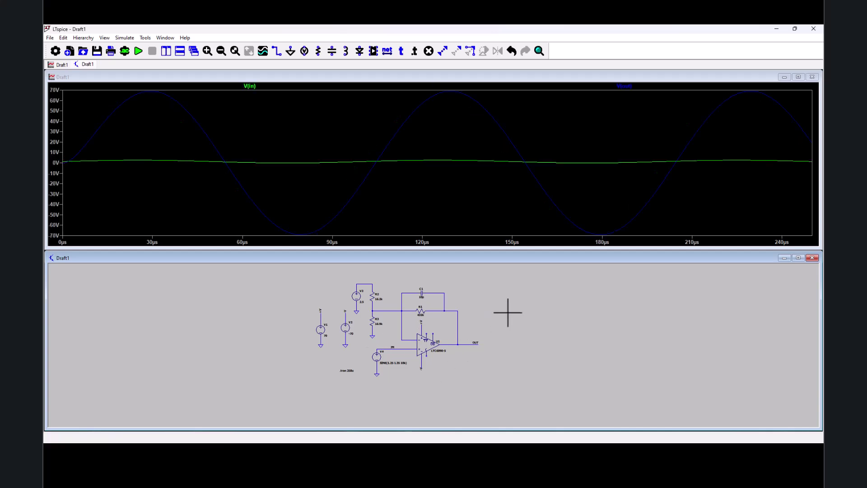